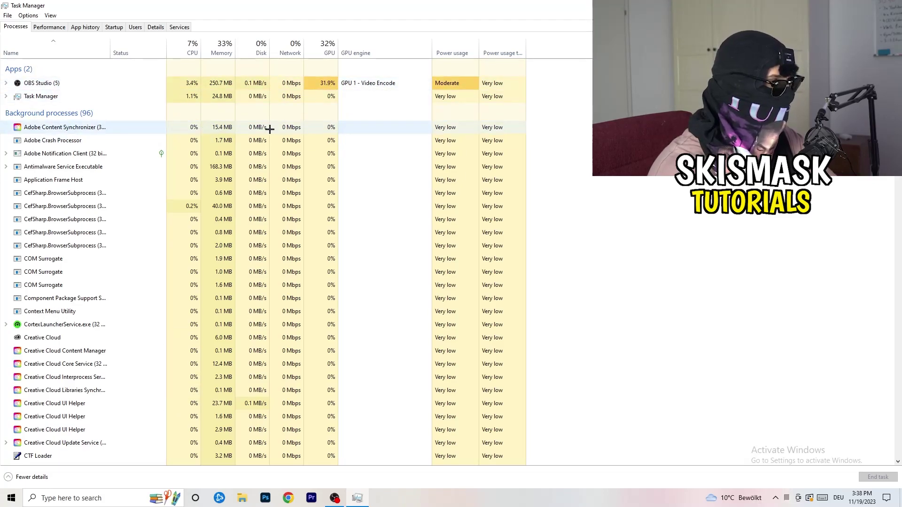
- Check the available task actions for the Antimalware Service Executable background process
right_click(229, 164)
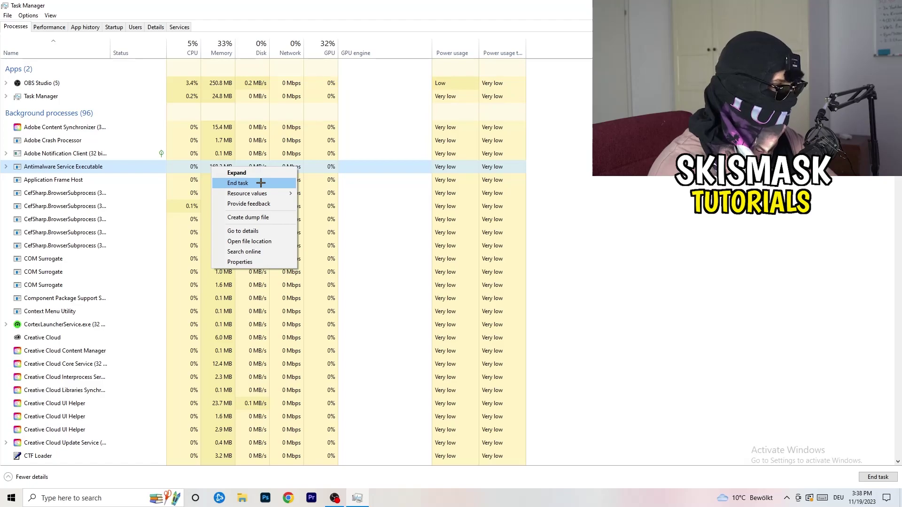
click(523, 152)
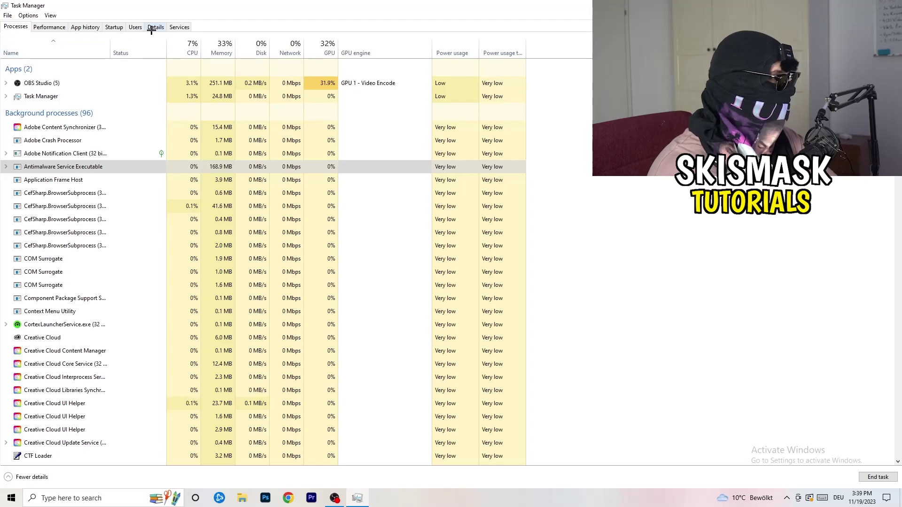
- Review the startup apps and check the enable or disable options for Dropbox, EA and File Association Helper
click(114, 28)
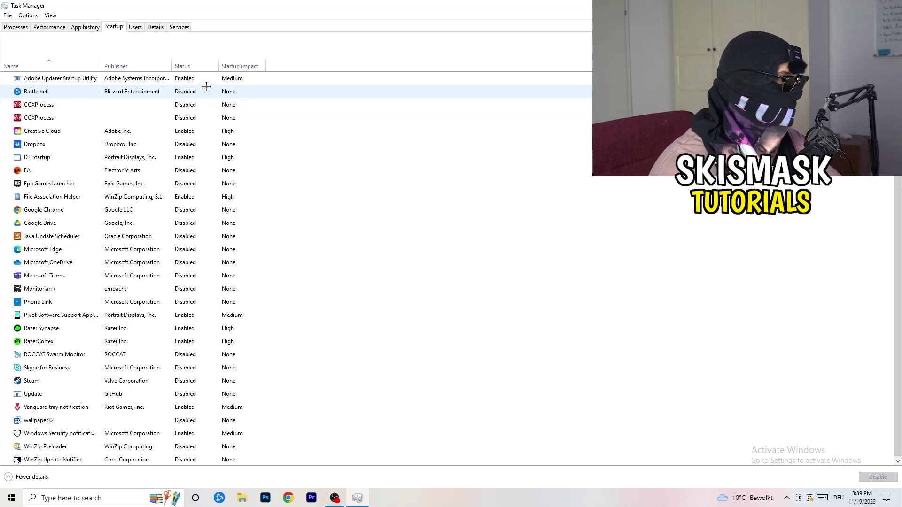
right_click(188, 142)
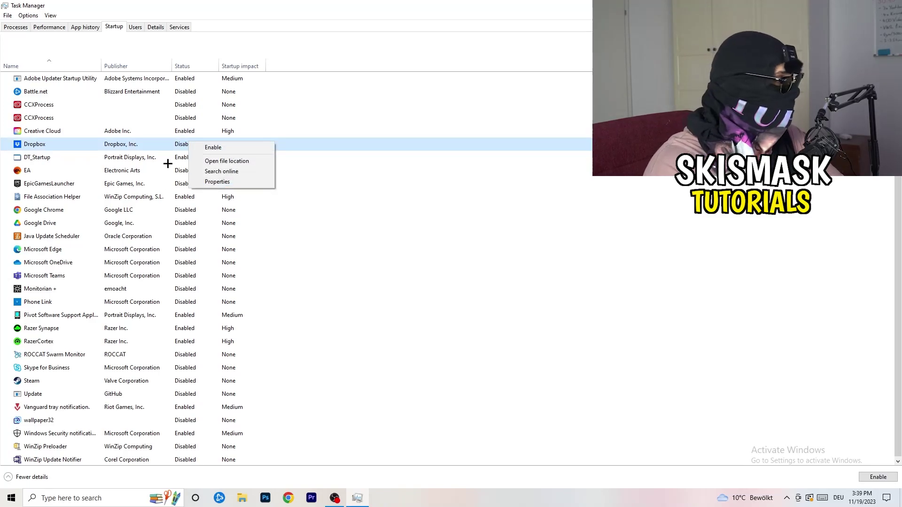
right_click(90, 172)
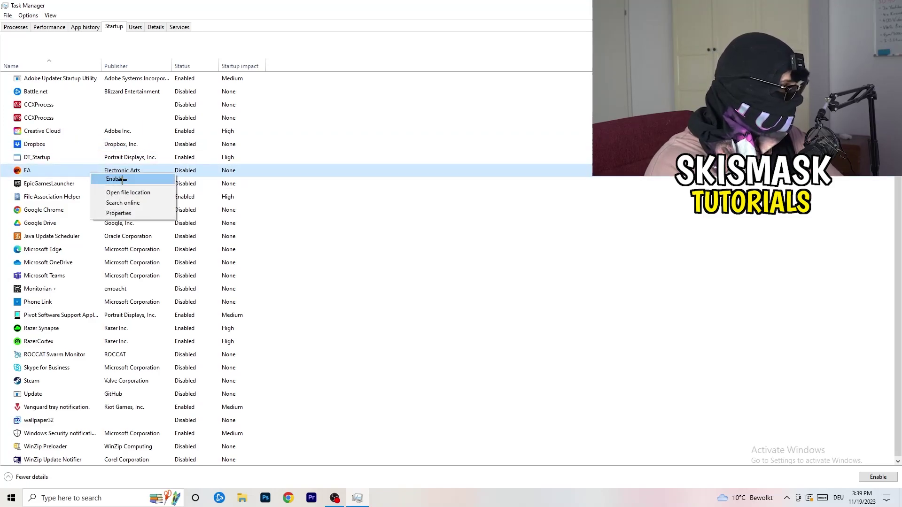
click(601, 245)
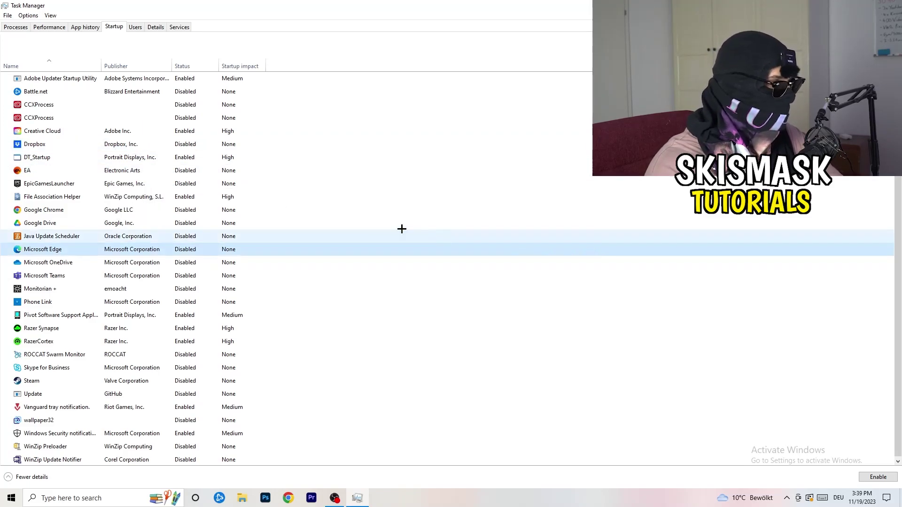
right_click(185, 200)
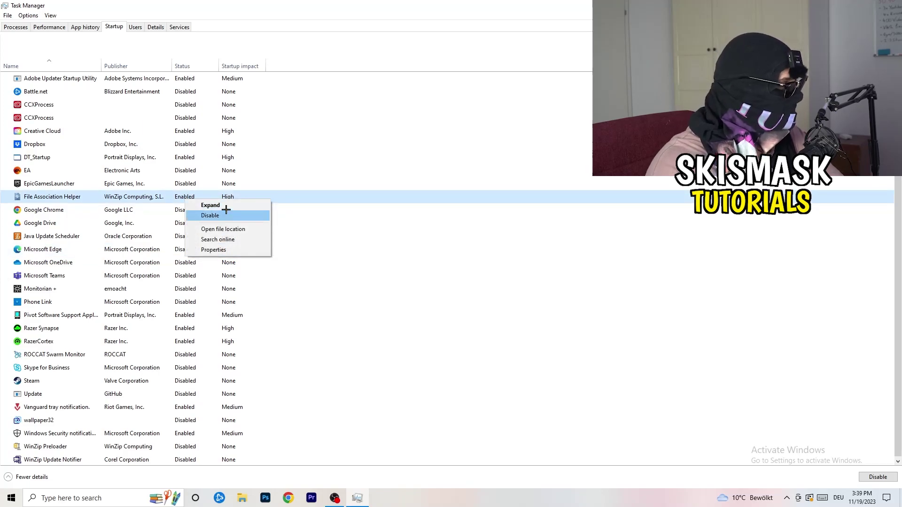
click(404, 236)
click(405, 235)
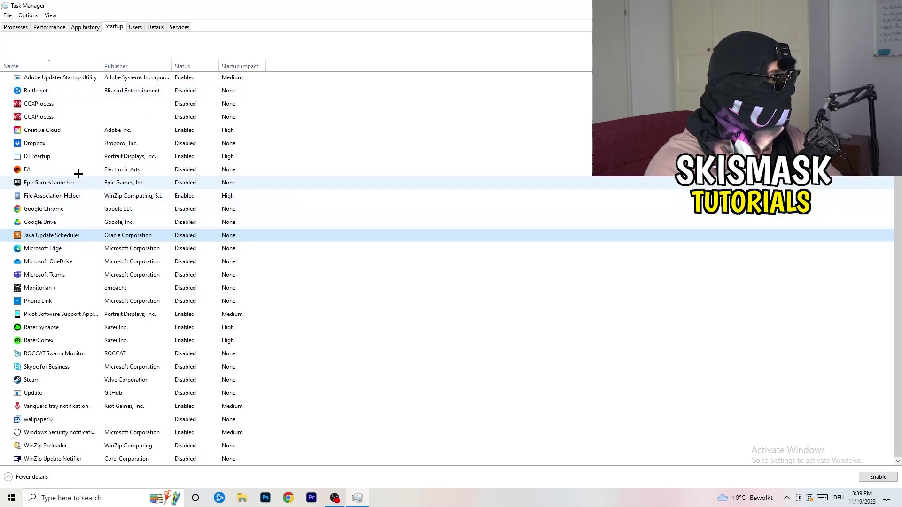
- Look at the performance view and the detailed process list, and inspect the task and priority options of the Dropbox crash handler process
click(52, 27)
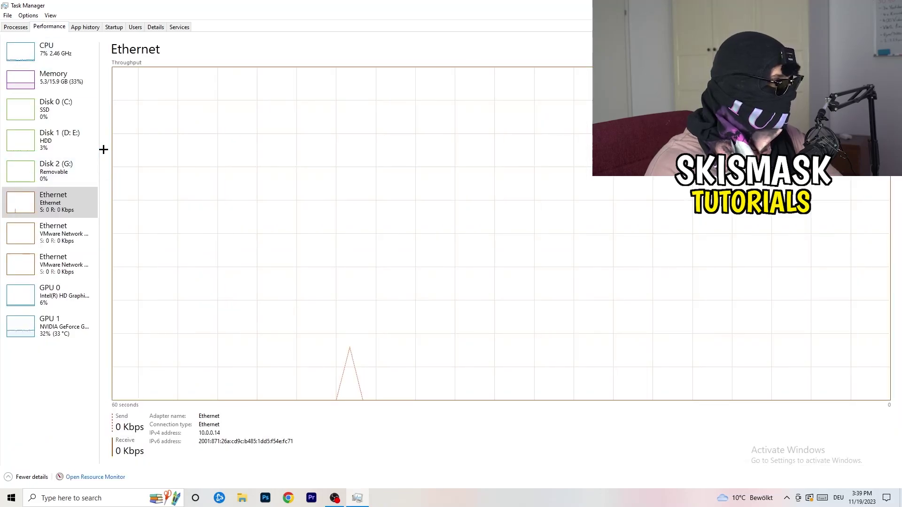
click(155, 28)
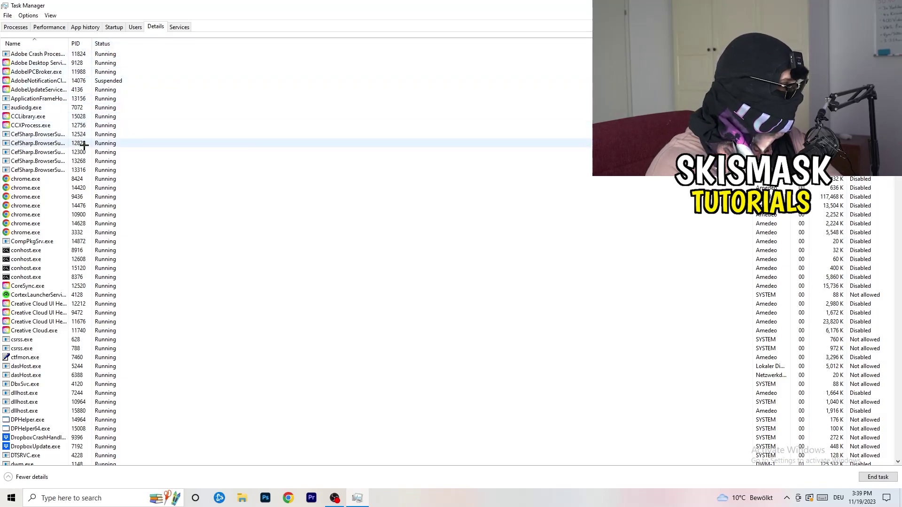
scroll(96, 232, down, 6)
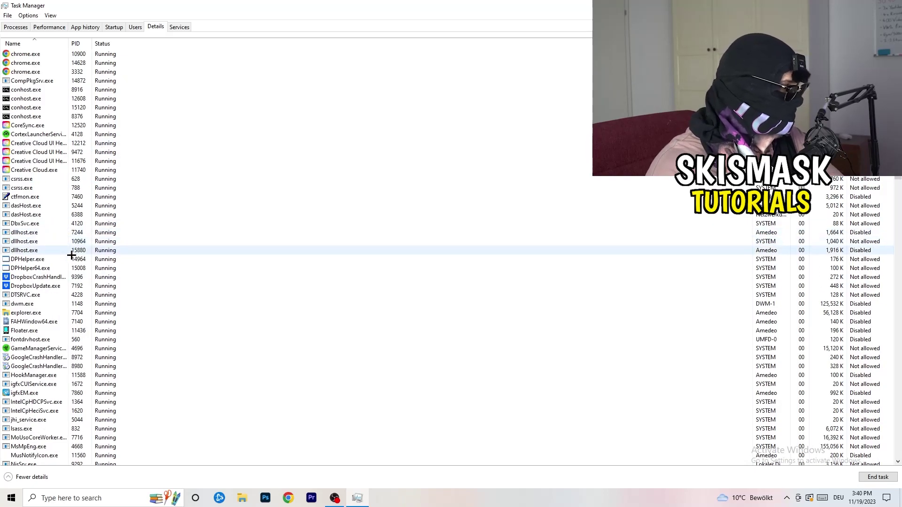
right_click(45, 289)
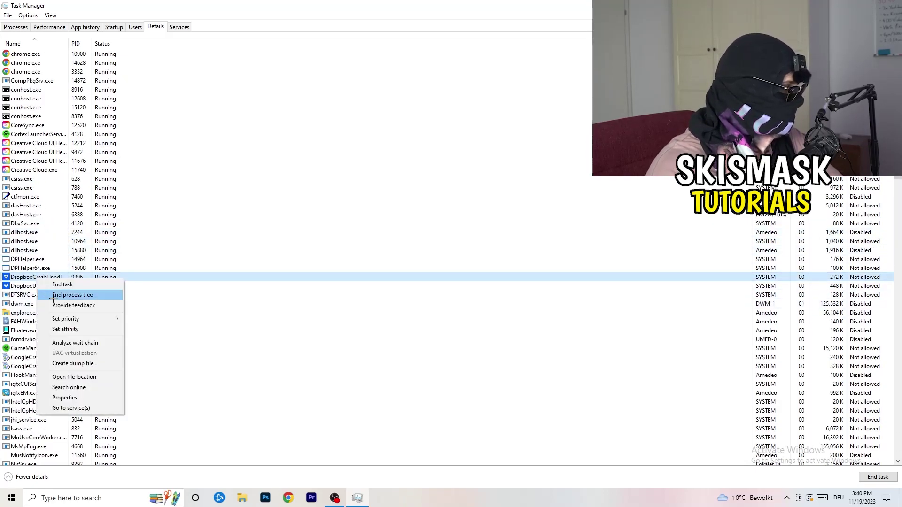
right_click(77, 277)
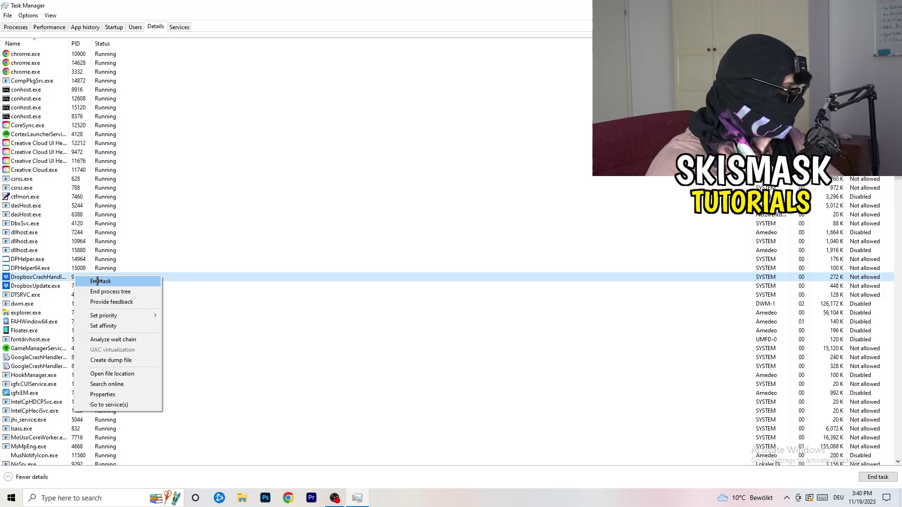
click(69, 278)
right_click(68, 277)
mouse_move(111, 317)
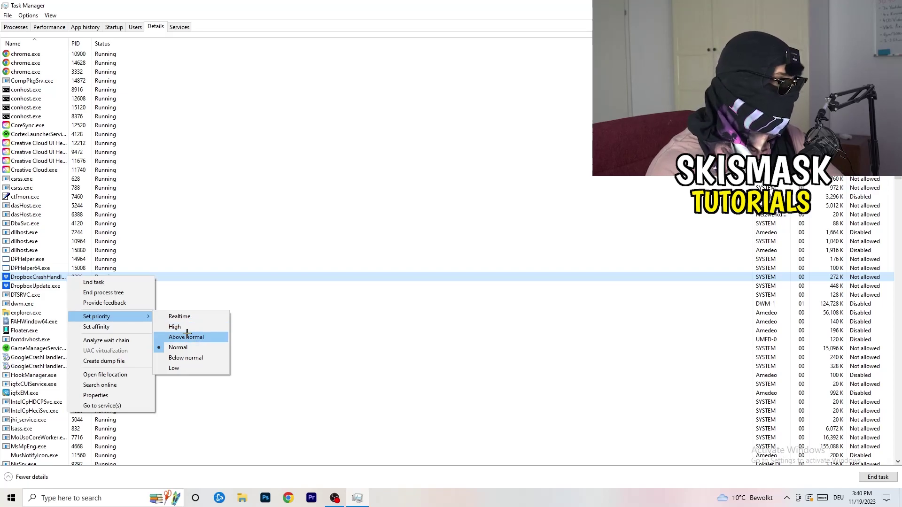
click(412, 54)
- Close Task Manager and open the System display page in Windows Settings
key(alt+F4)
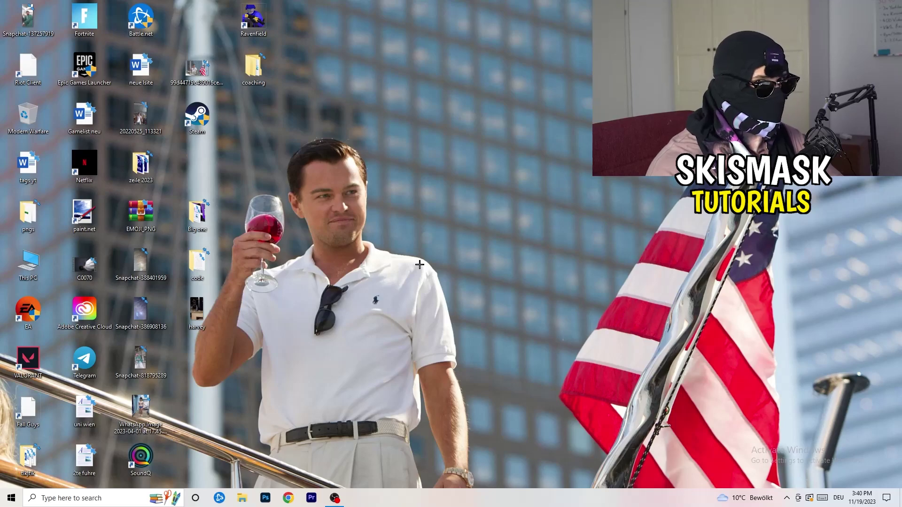
key(super)
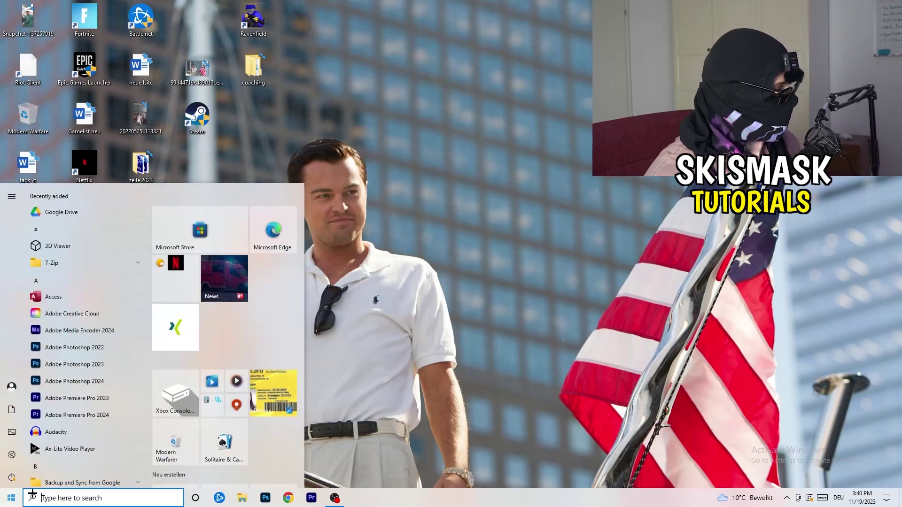
text(settings)
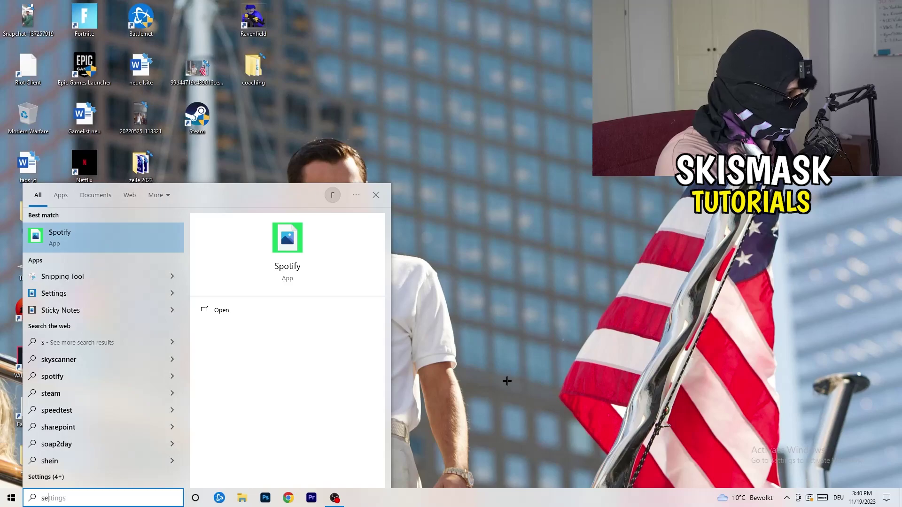
key(Return)
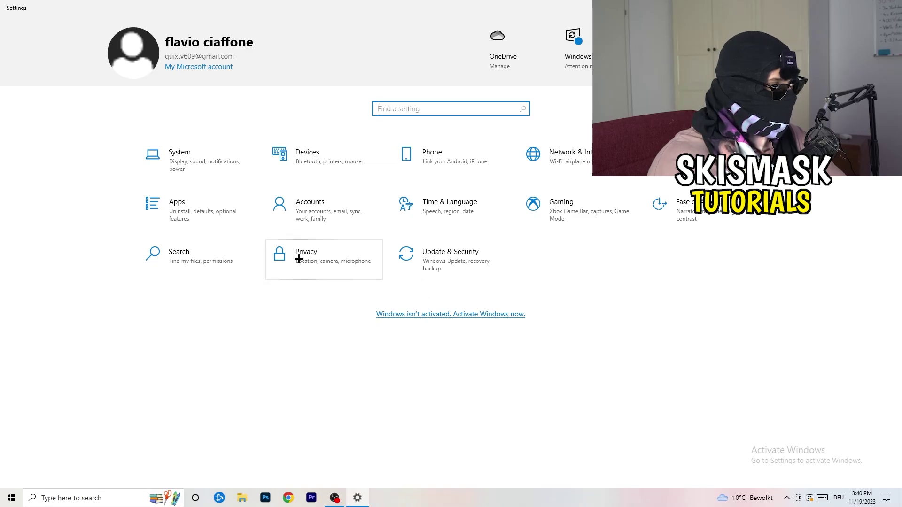
click(204, 168)
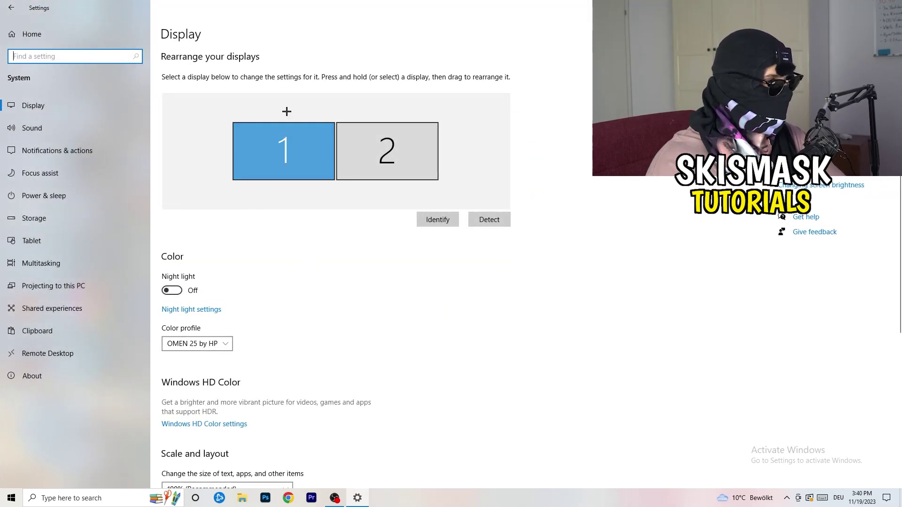
- Examine the scaling and resolution choices for display 1 without changing them
click(182, 37)
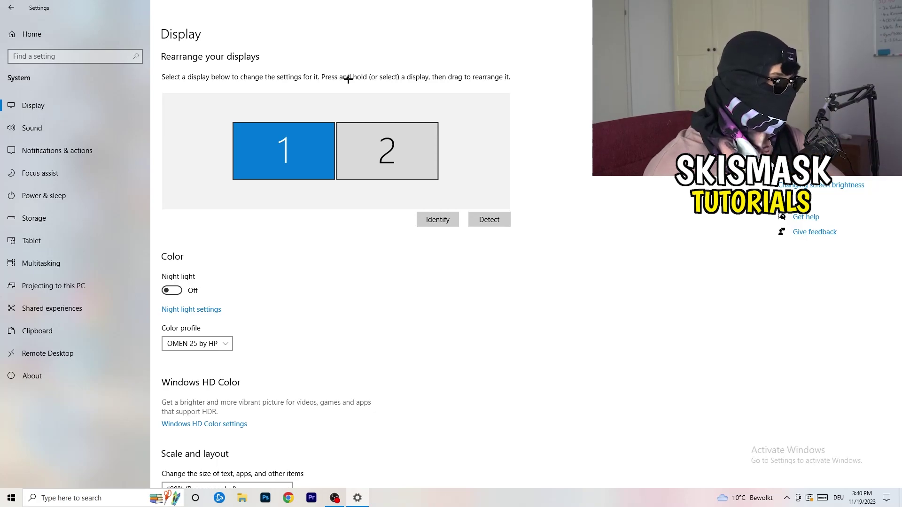
click(446, 213)
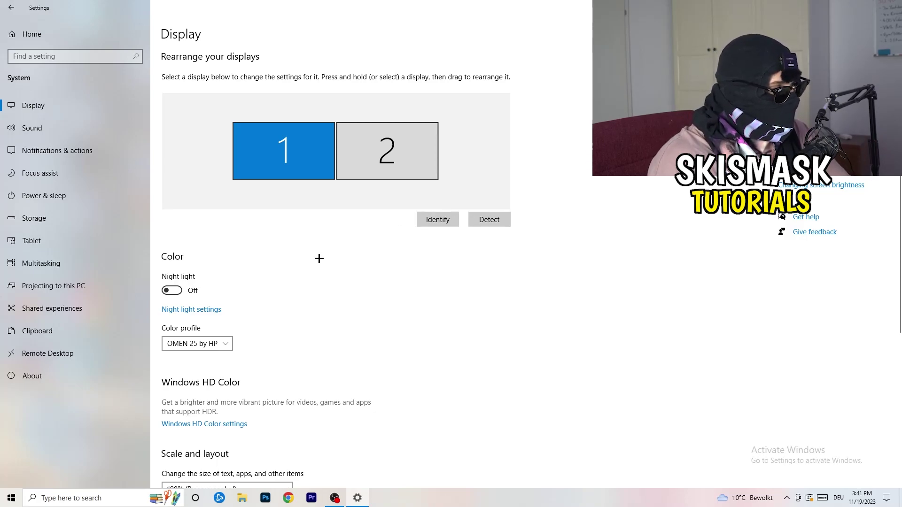
scroll(319, 258, down, 5)
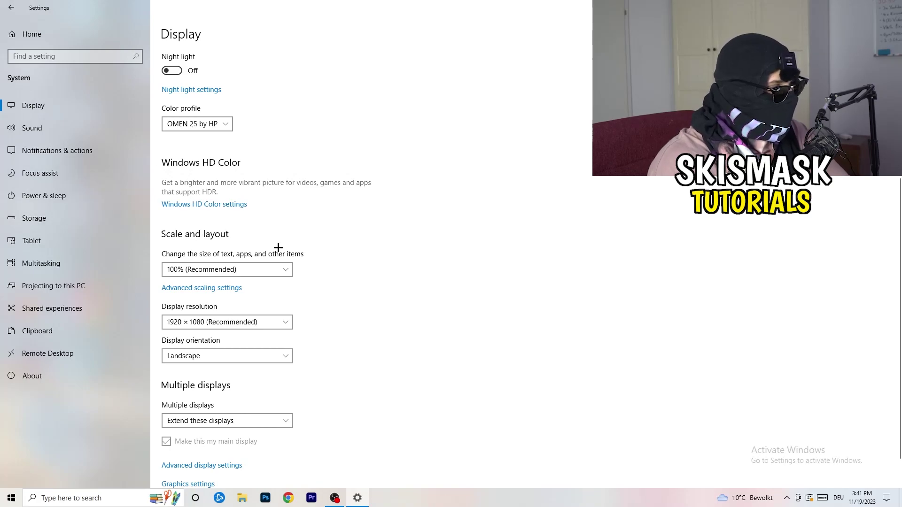
click(277, 269)
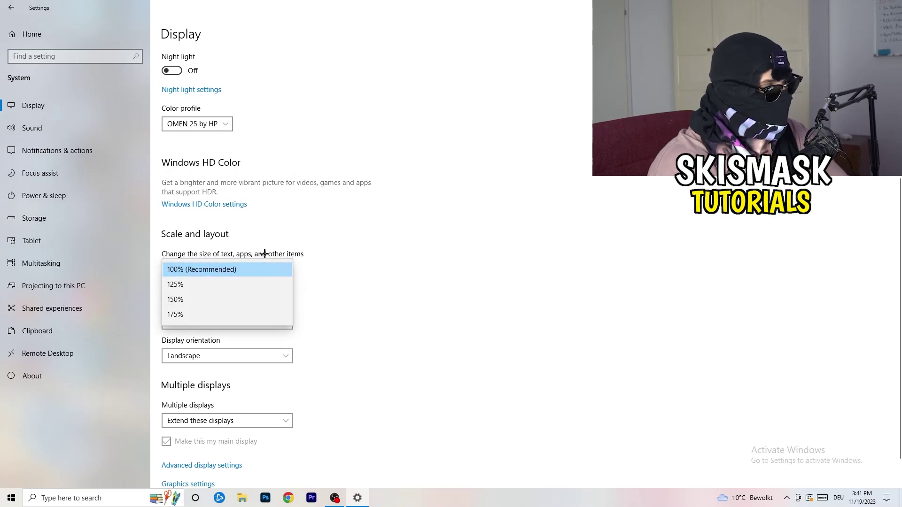
click(321, 253)
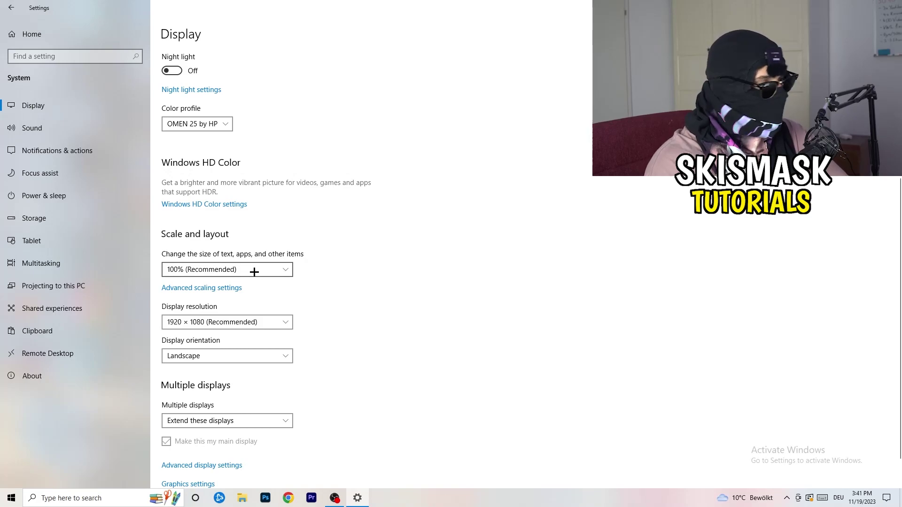
scroll(249, 274, down, 1)
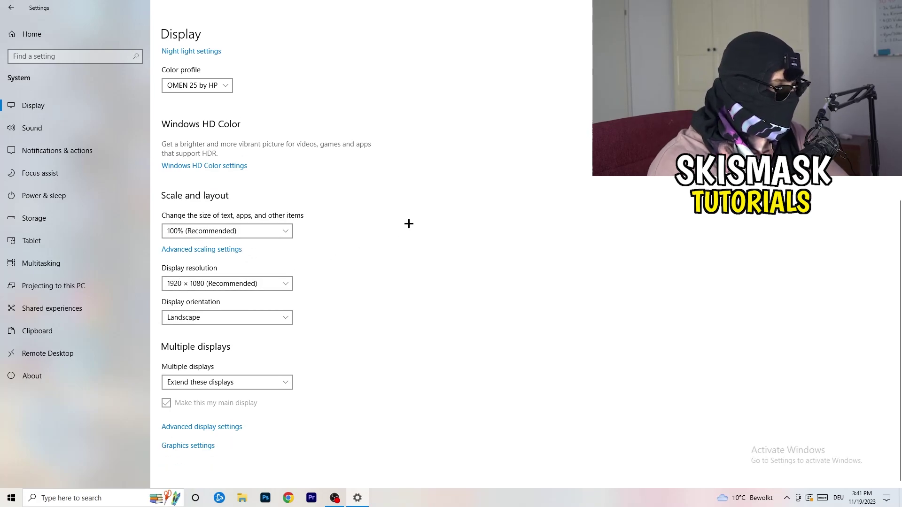
key(alt+Down)
key(Escape)
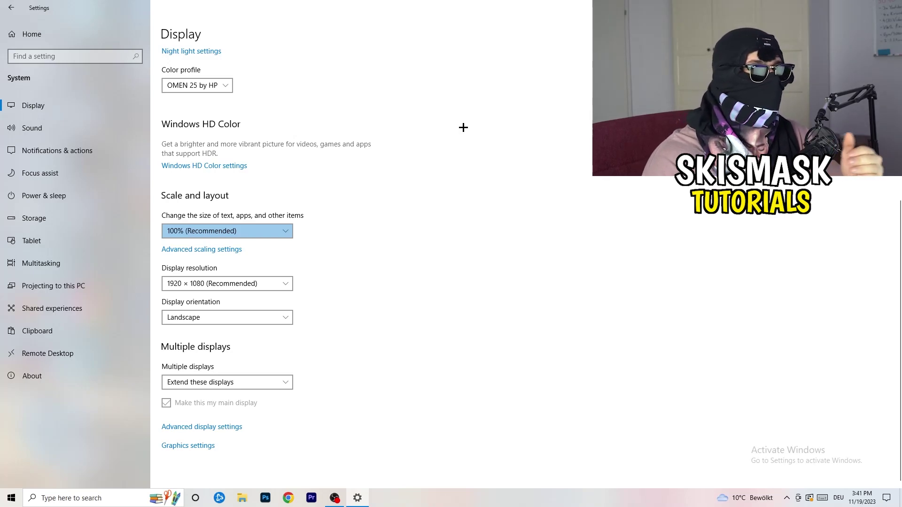
click(268, 282)
click(326, 268)
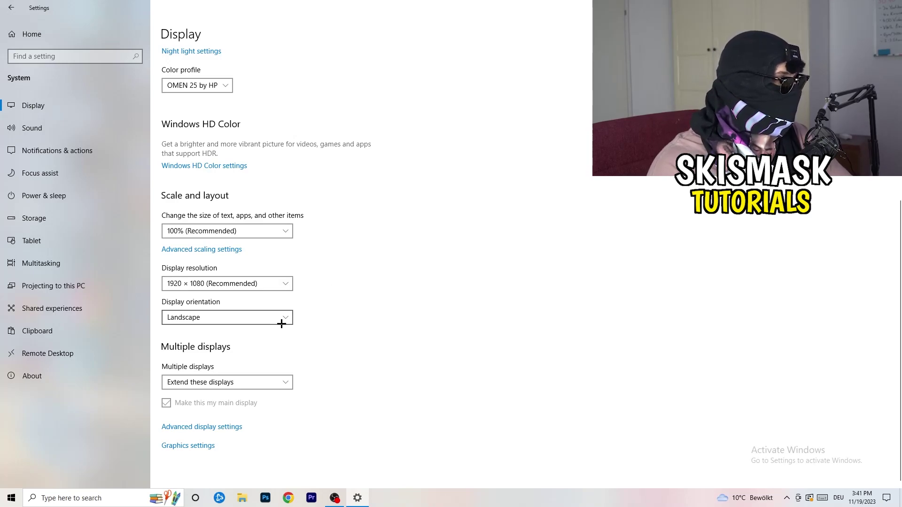
- In the Storage Sense configuration, keep the run frequency at every week and turn off deleting temporary files that apps aren't using
click(66, 210)
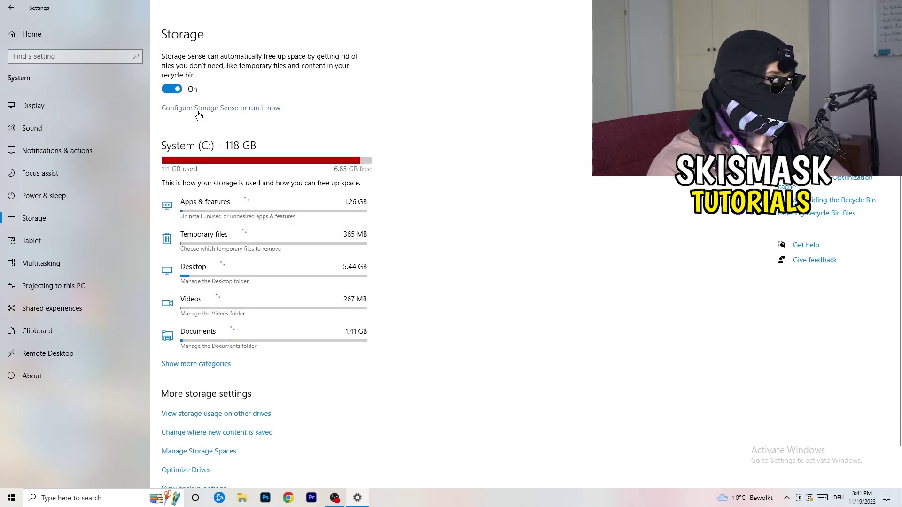
click(198, 109)
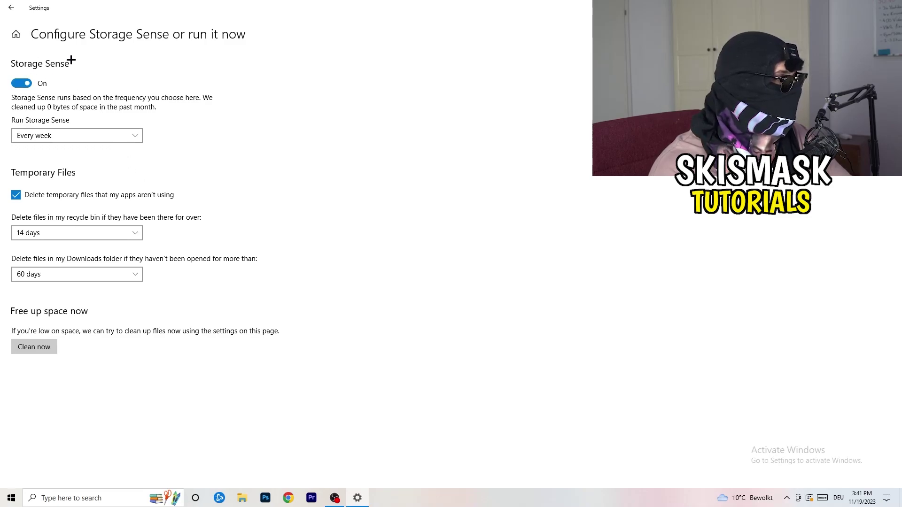
click(34, 134)
click(112, 135)
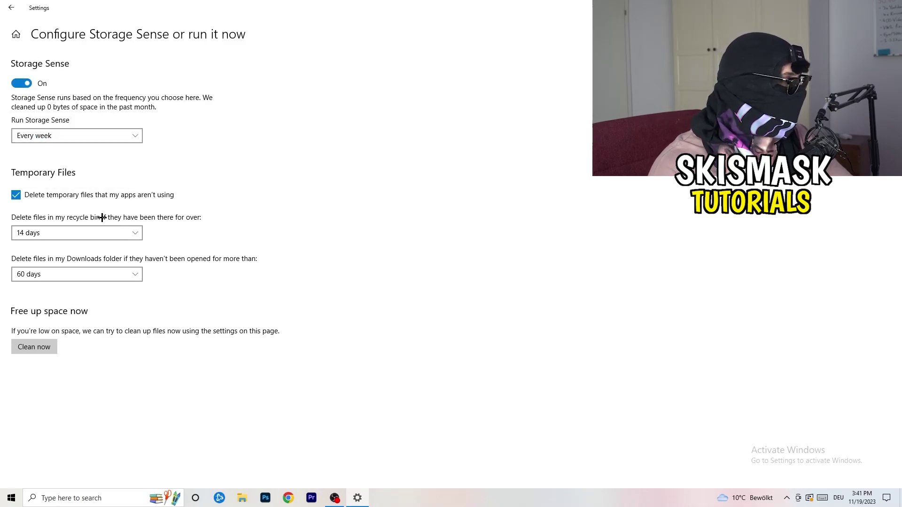
click(121, 200)
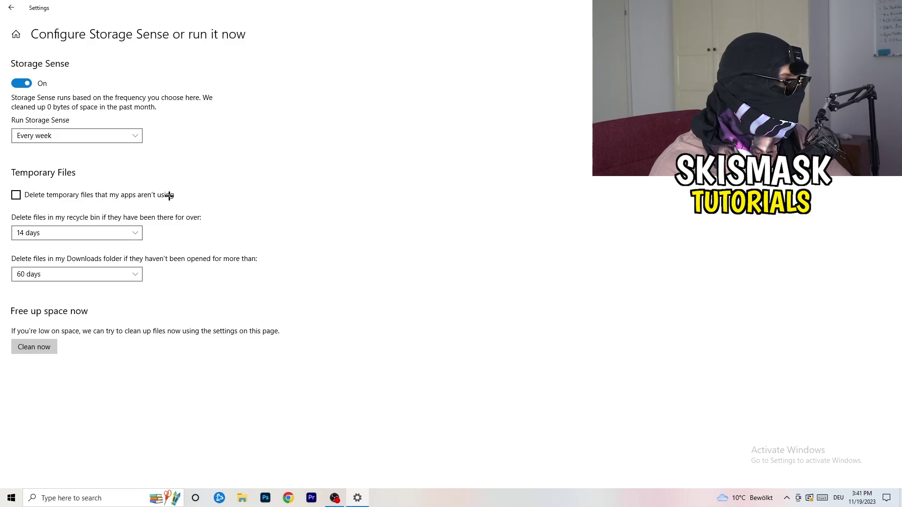
- Check the recycle bin deletion period options and return to the Storage overview
click(70, 233)
click(147, 290)
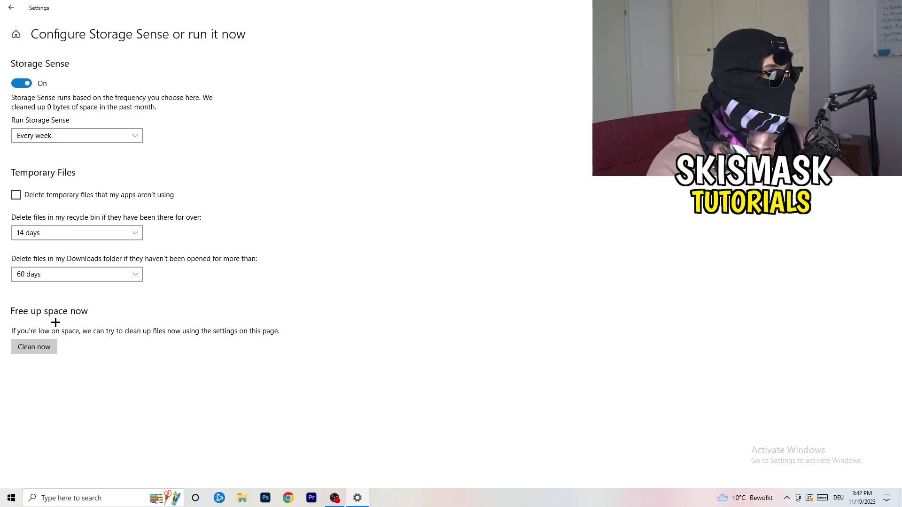
click(2, 10)
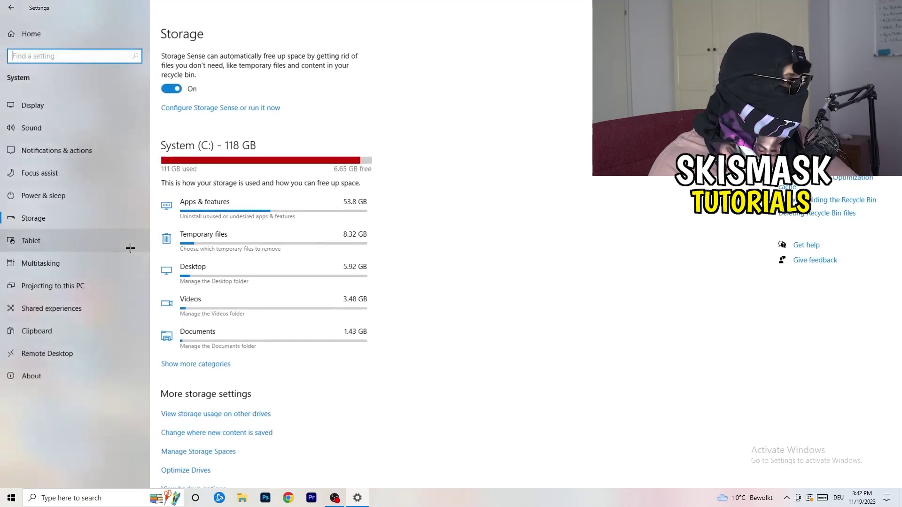
- Open the Power Options from the Power & sleep settings and view the list of additional power plans
click(106, 197)
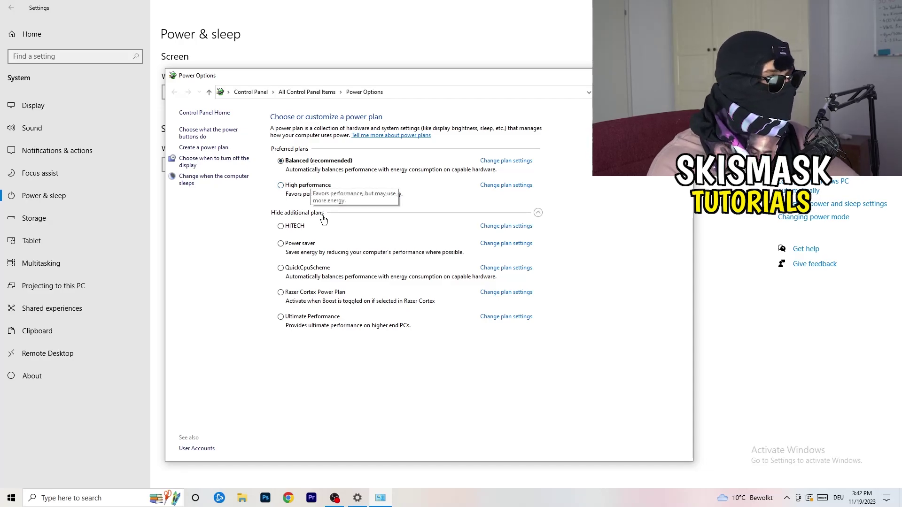
click(299, 214)
click(538, 212)
click(538, 212)
click(538, 213)
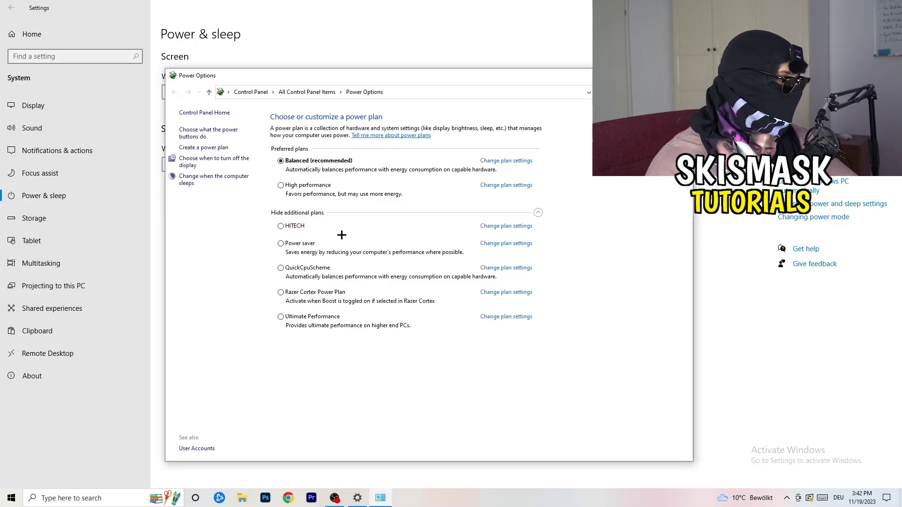
- Close the Power Options and Settings windows, and move the Steam shortcut to an empty area of the desktop
key(alt+F4)
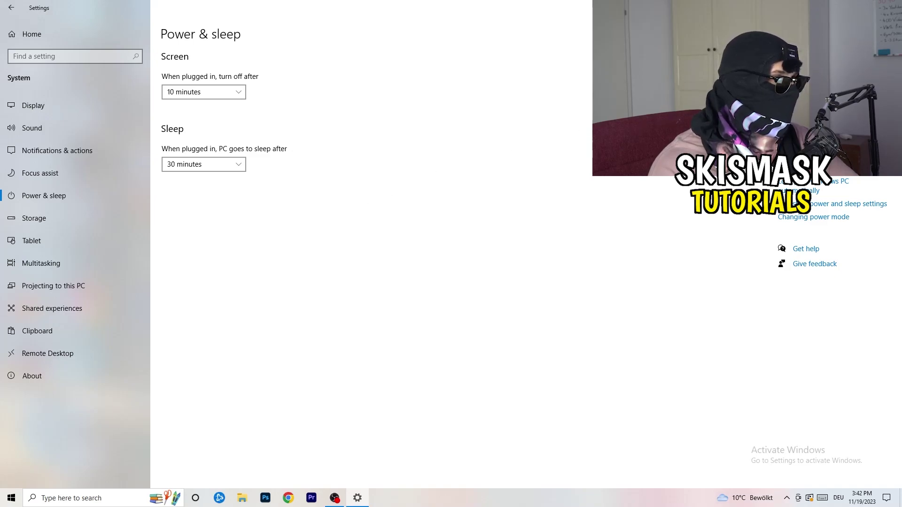
click(890, 7)
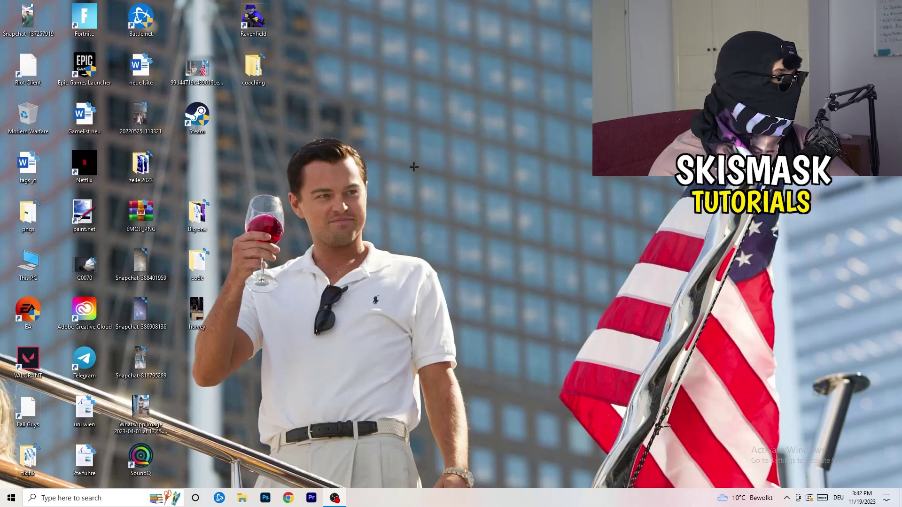
drag(202, 121, 484, 168)
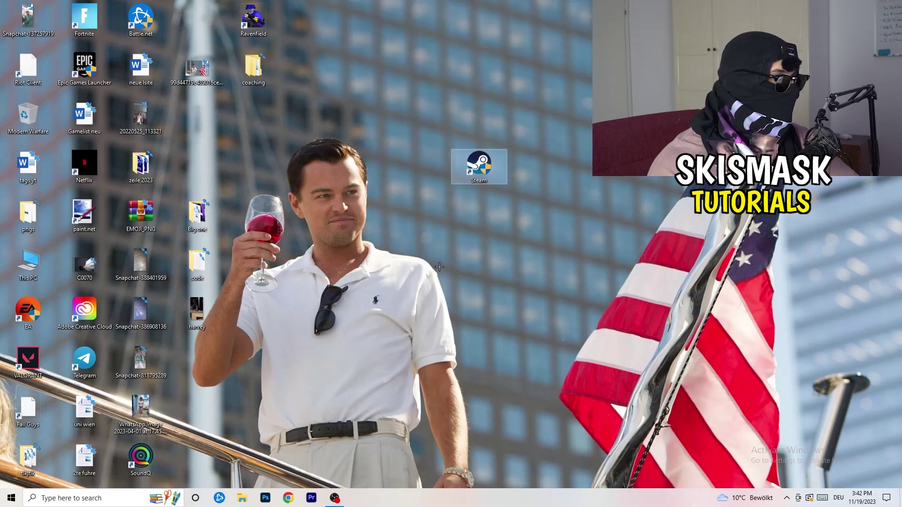
- Open the Steam shortcut's properties, move the dialog clear of the webcam area, and show its compatibility settings
right_click(472, 169)
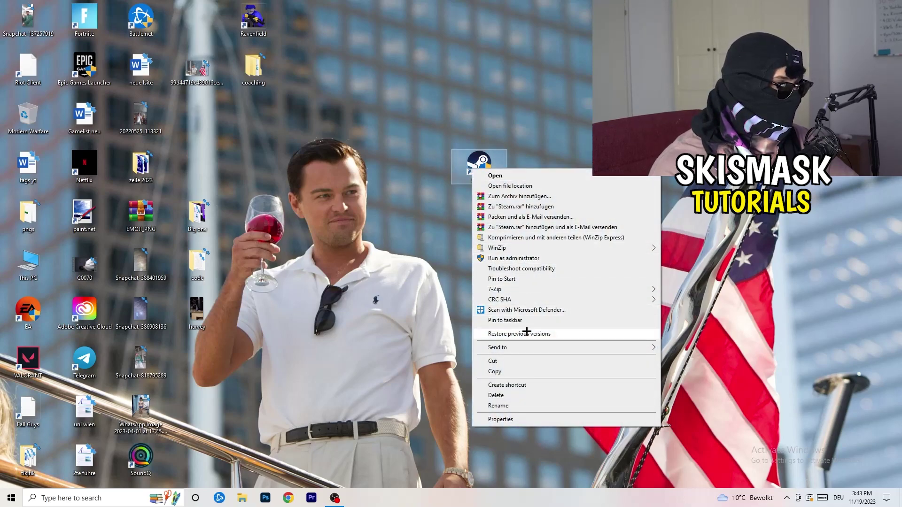
click(501, 419)
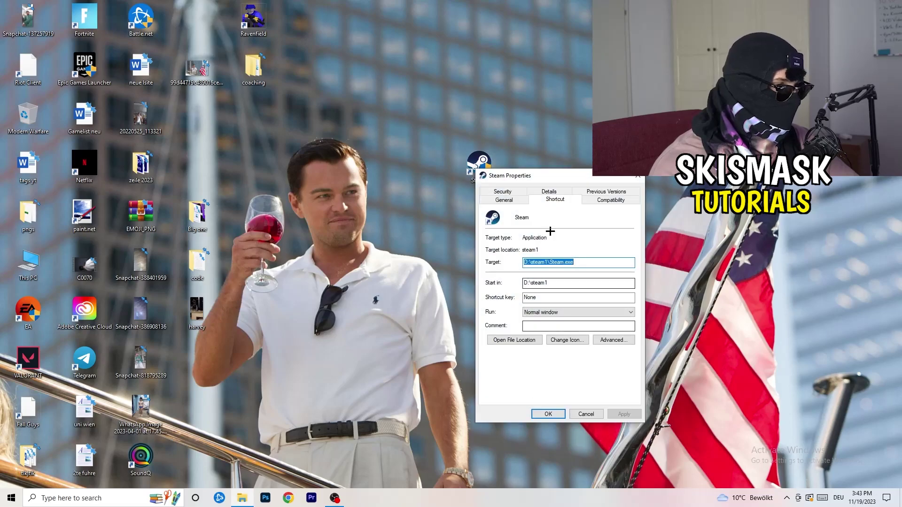
drag(528, 172, 436, 132)
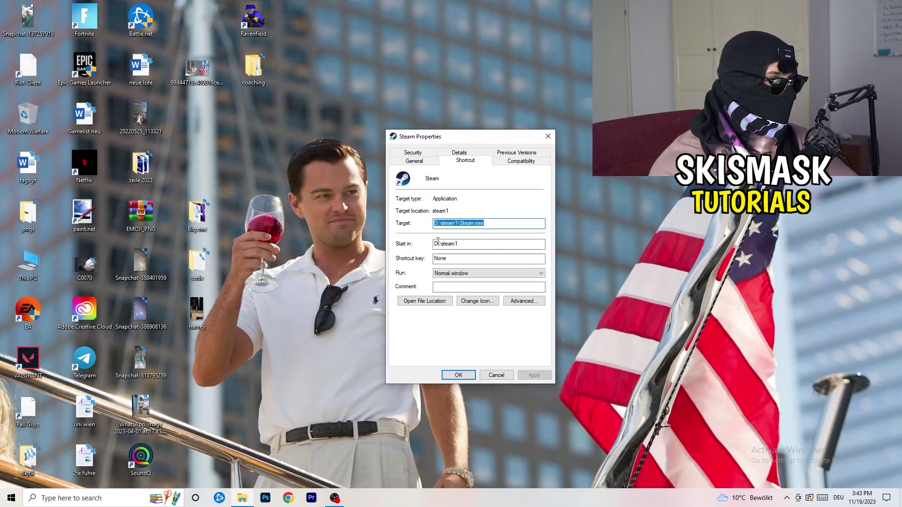
click(532, 162)
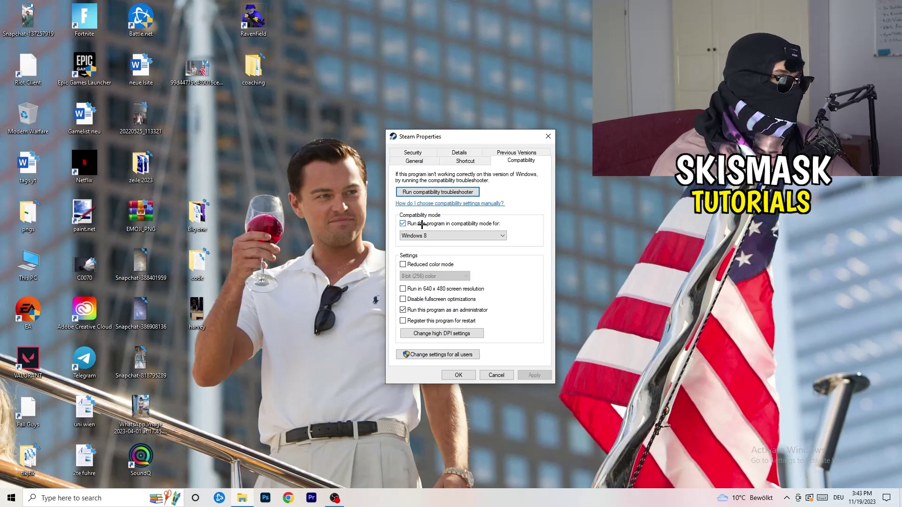
- Toggle Steam's compatibility mode off and back on, and examine the Windows versions it offers without picking another one
click(493, 223)
click(403, 224)
click(446, 236)
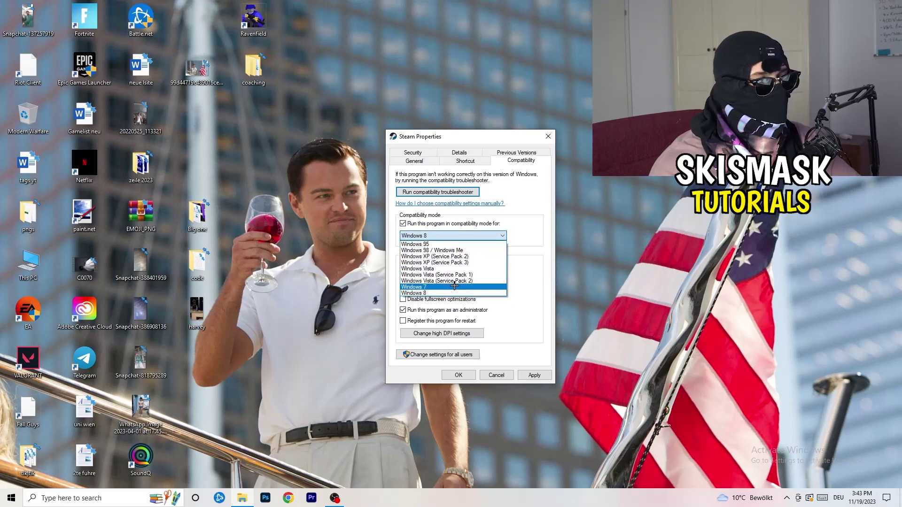
click(525, 274)
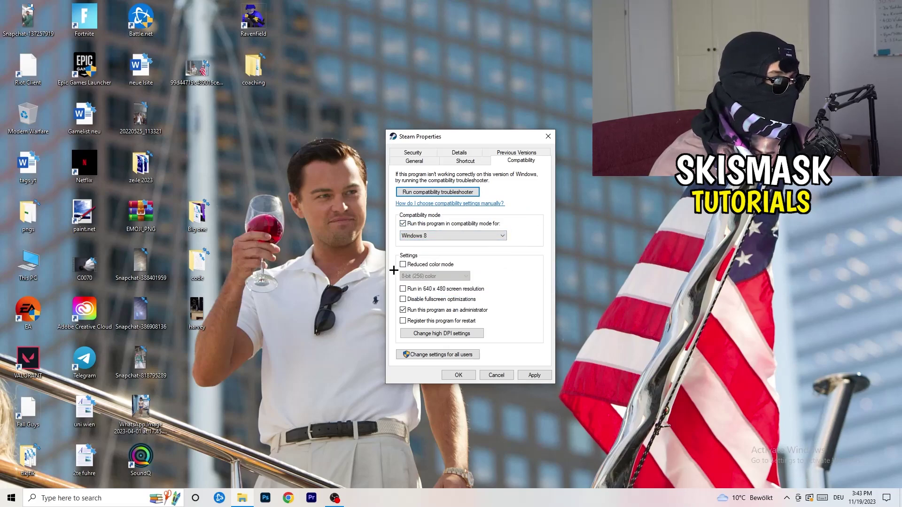
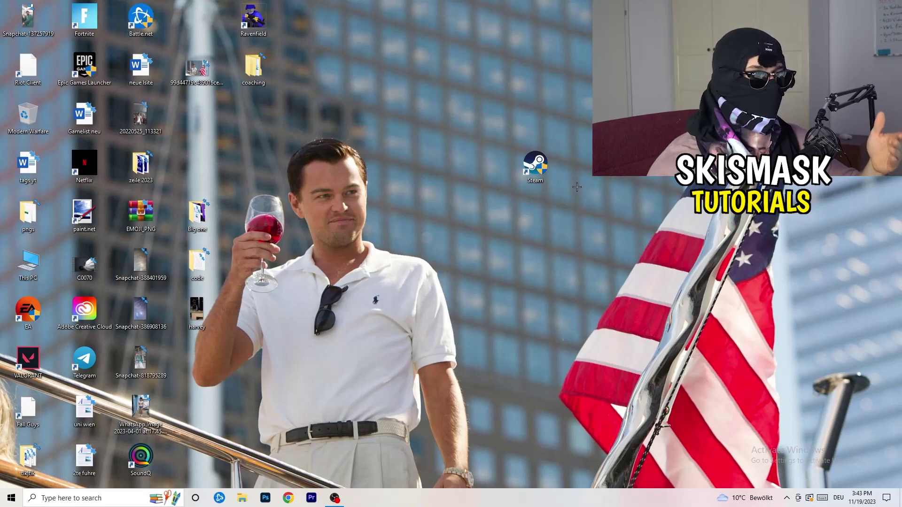
- Dismiss the Steam shortcut's context options and move the shortcut back to its original place among the desktop icons
right_click(534, 164)
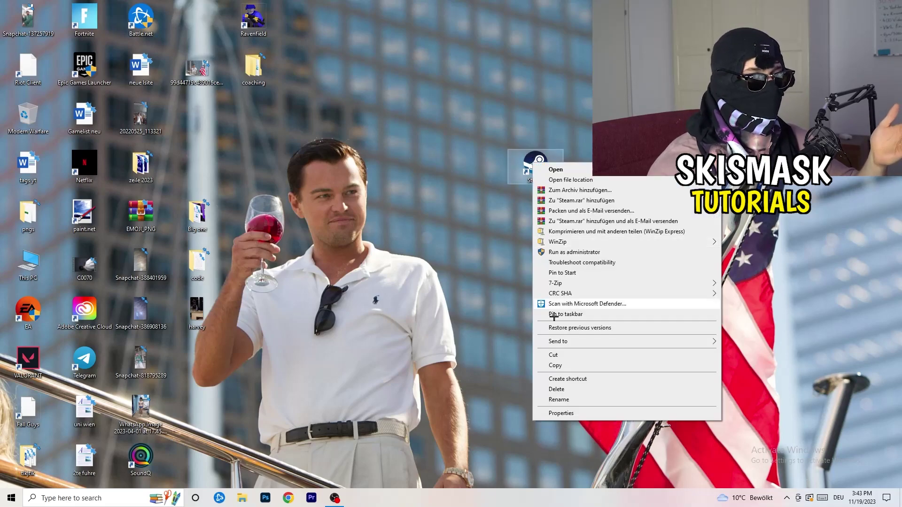
click(521, 343)
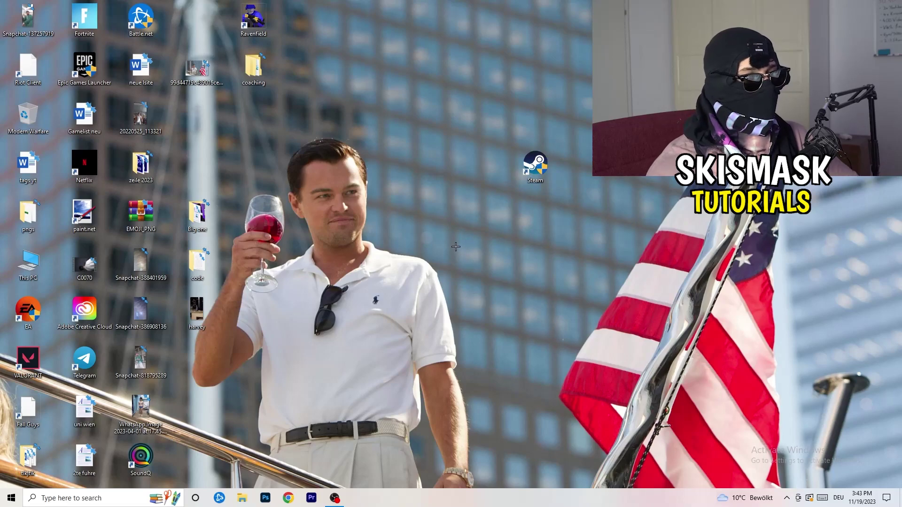
drag(535, 166, 202, 118)
click(311, 114)
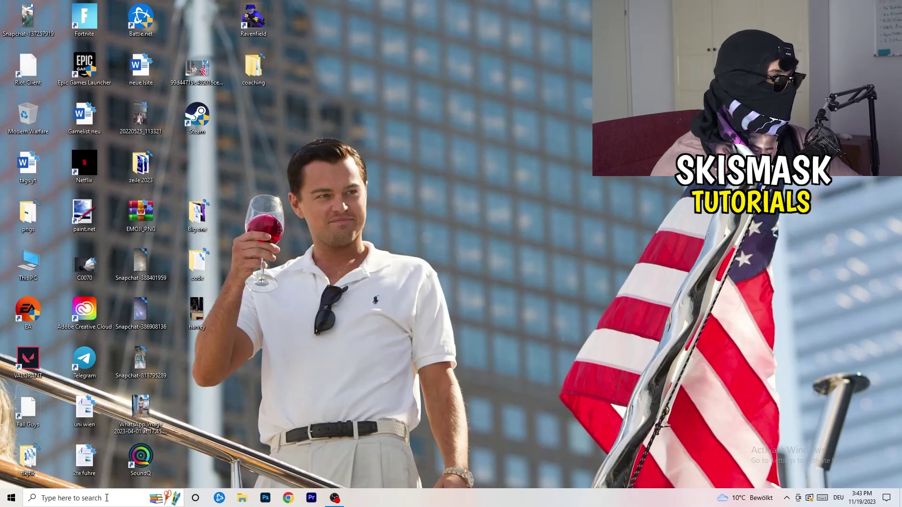
- Open the Gaming category in Windows Settings and review the Xbox Game Bar, Captures and Game Mode options
click(12, 498)
click(12, 455)
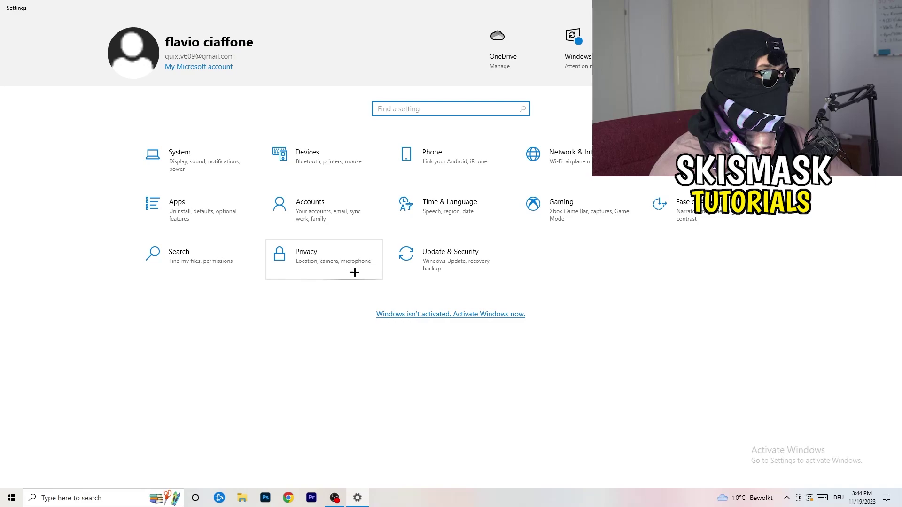
click(525, 223)
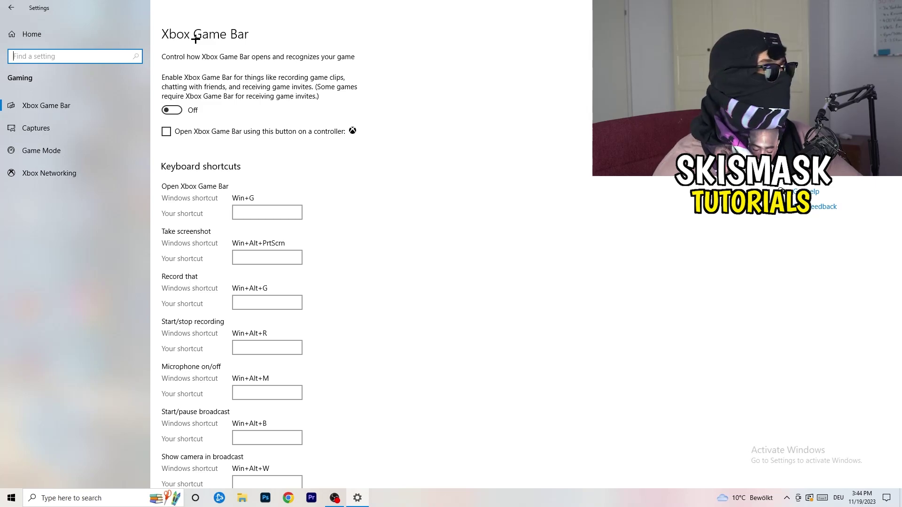
click(85, 134)
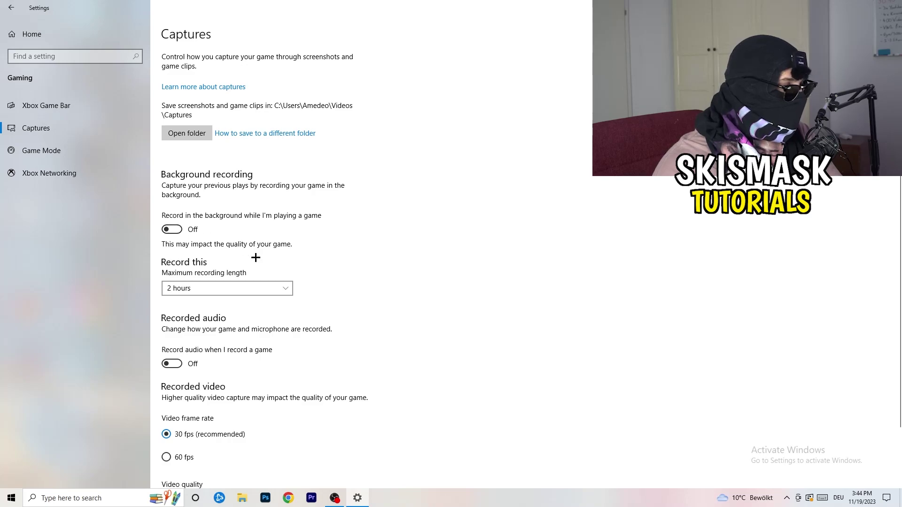
scroll(254, 330, down, 3)
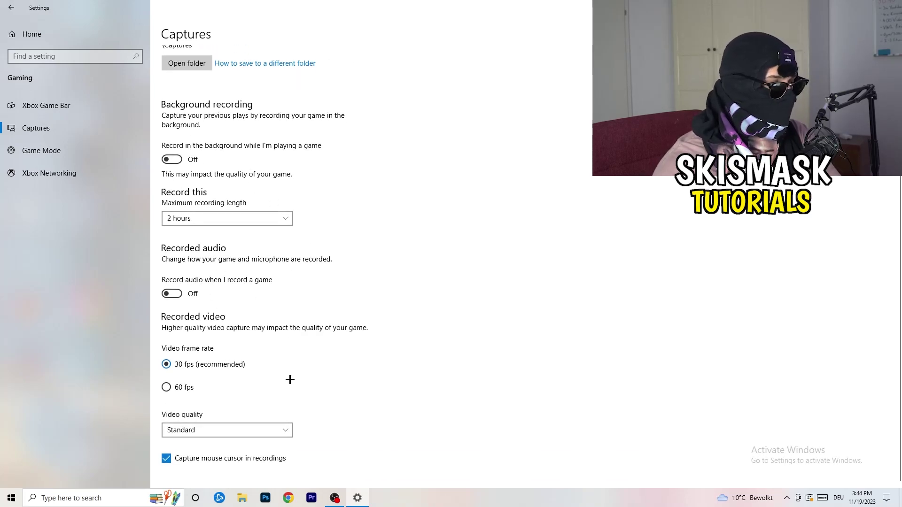
scroll(289, 379, up, 3)
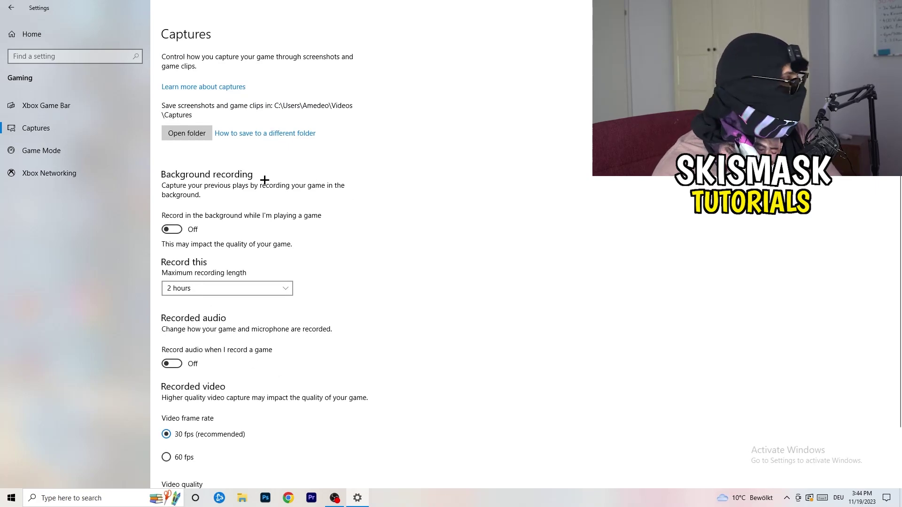
click(42, 150)
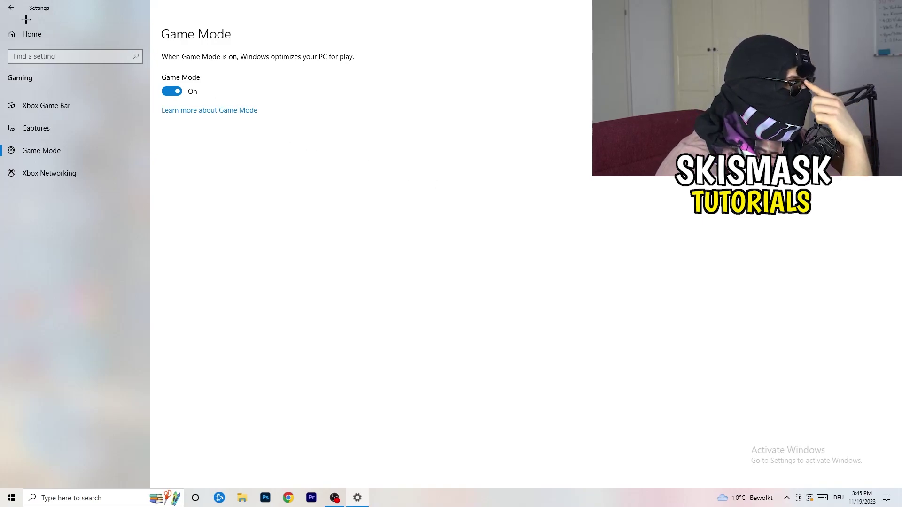
- Check the Windows Update status under Update & Security and close Settings
click(10, 6)
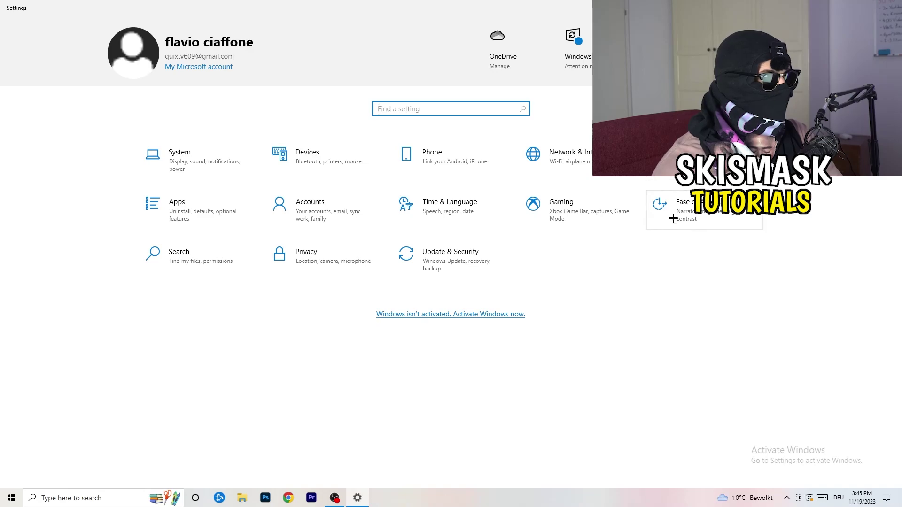
click(441, 258)
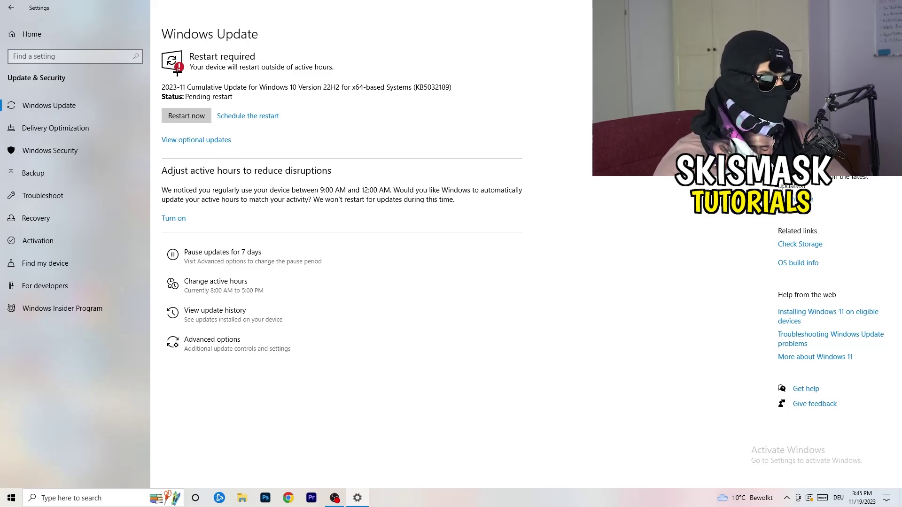
key(alt+F4)
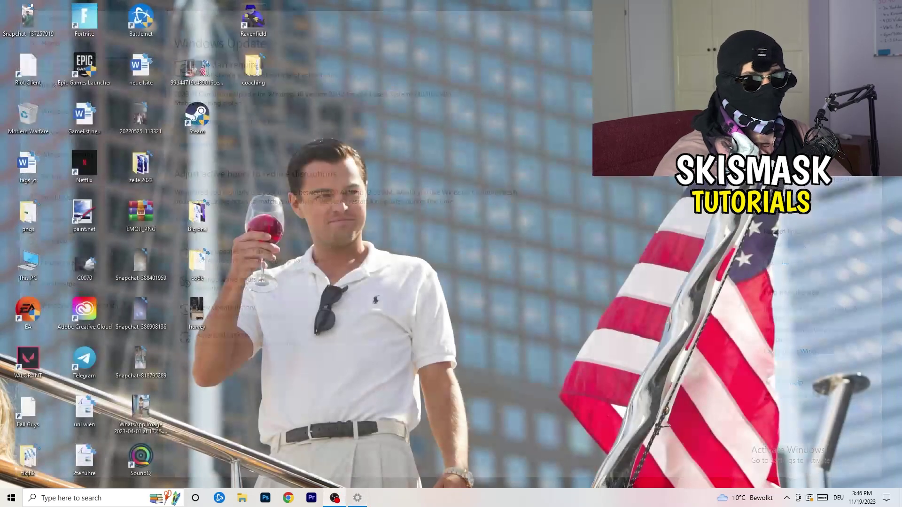